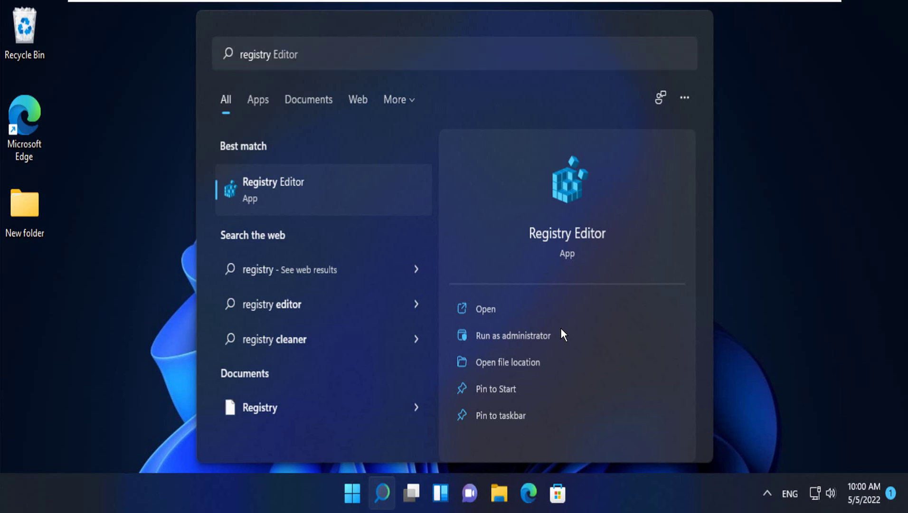
Run Registry Editor as administrator and allow it to make changes to the device.
key(shift+F10)
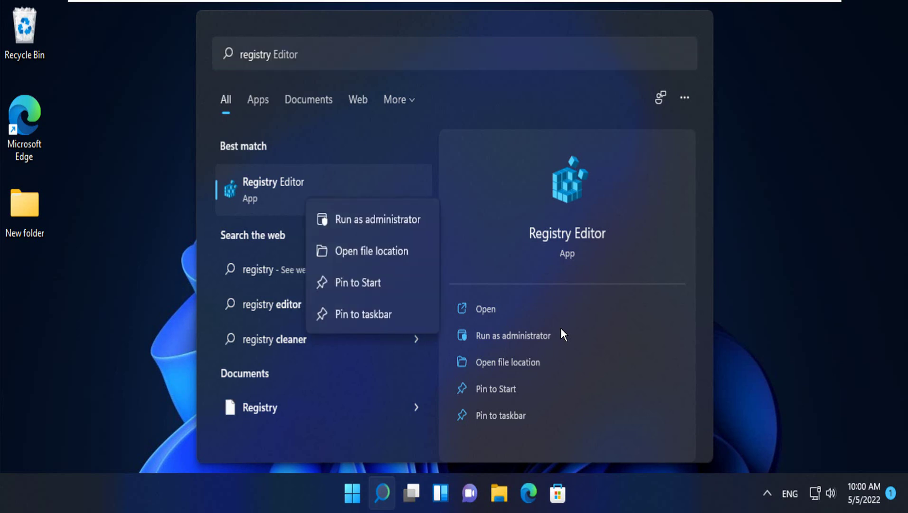
key(Down)
key(Return)
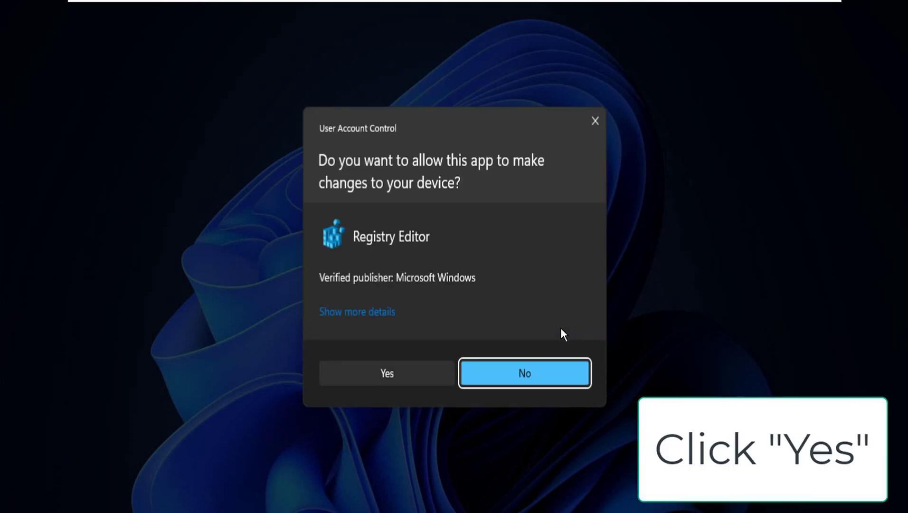
key(alt+y)
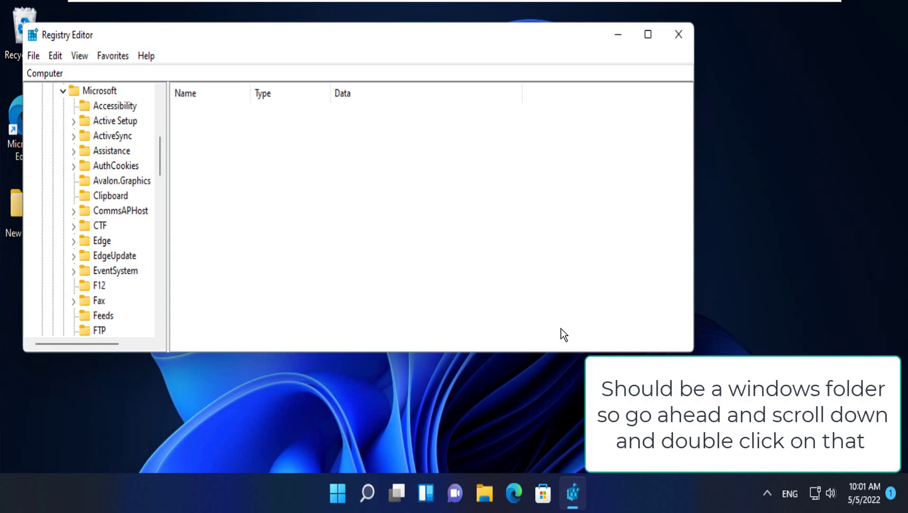
Go to the registry key HKEY_CURRENT_USER\Software\Microsoft\Windows\CurrentVersion\Explorer\Advanced.
scroll(562, 329, down, 9)
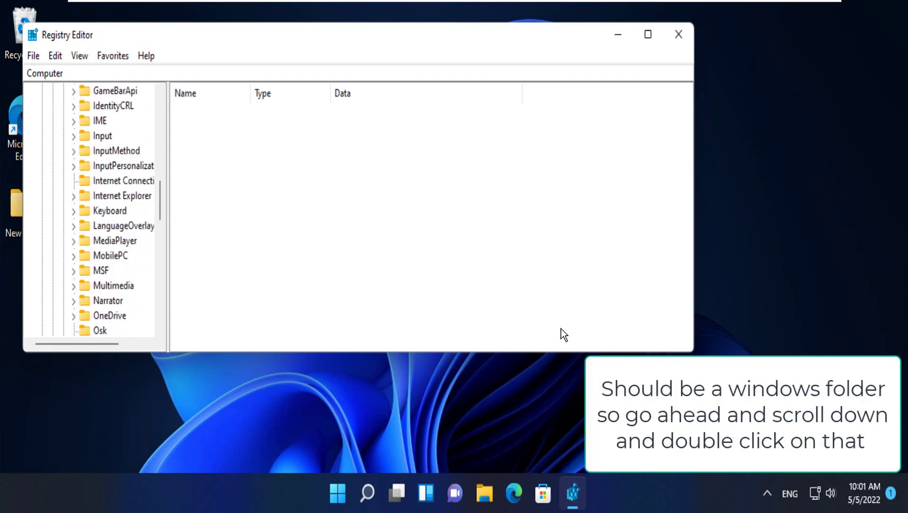
scroll(114, 211, down, 9)
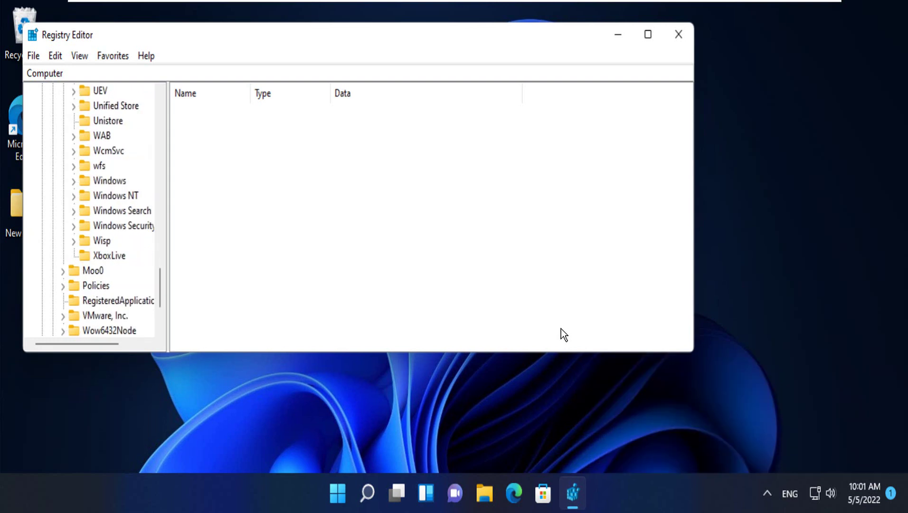
key(Right)
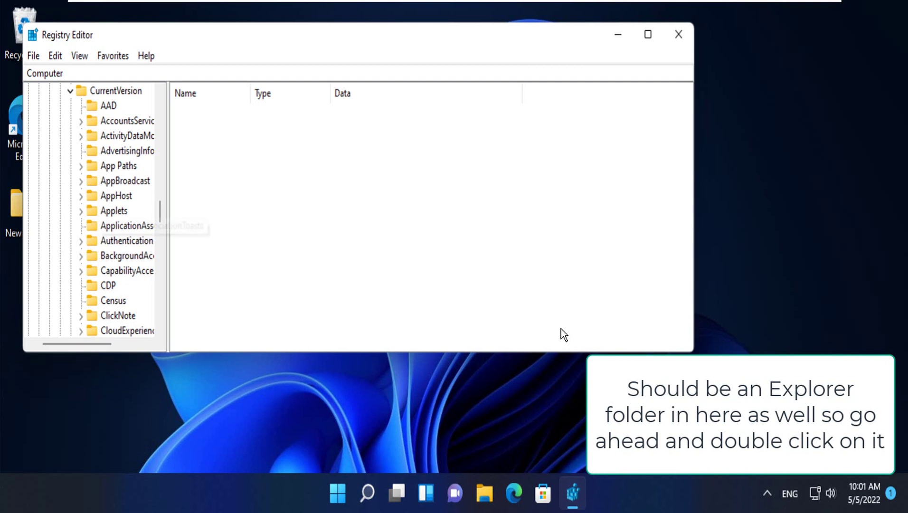
scroll(124, 226, down, 1)
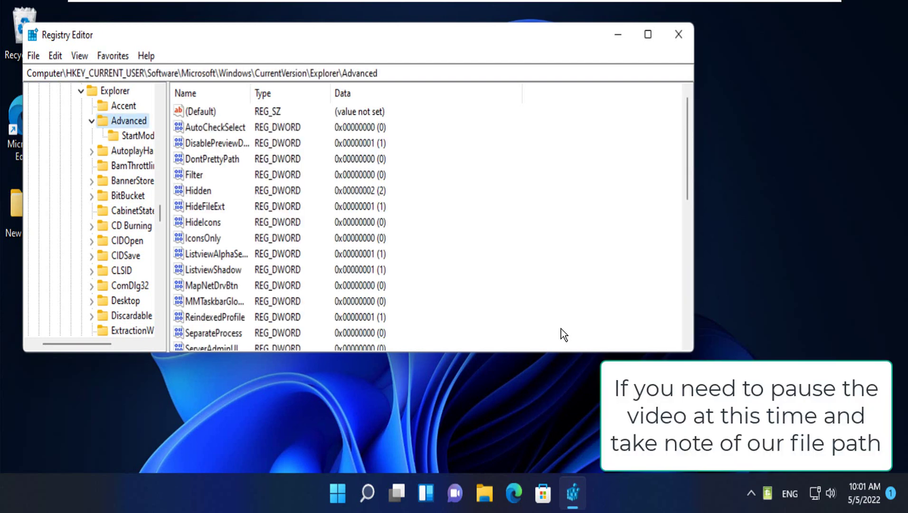
Create a new DWORD (32-bit) value in the Advanced key.
scroll(563, 334, down, 6)
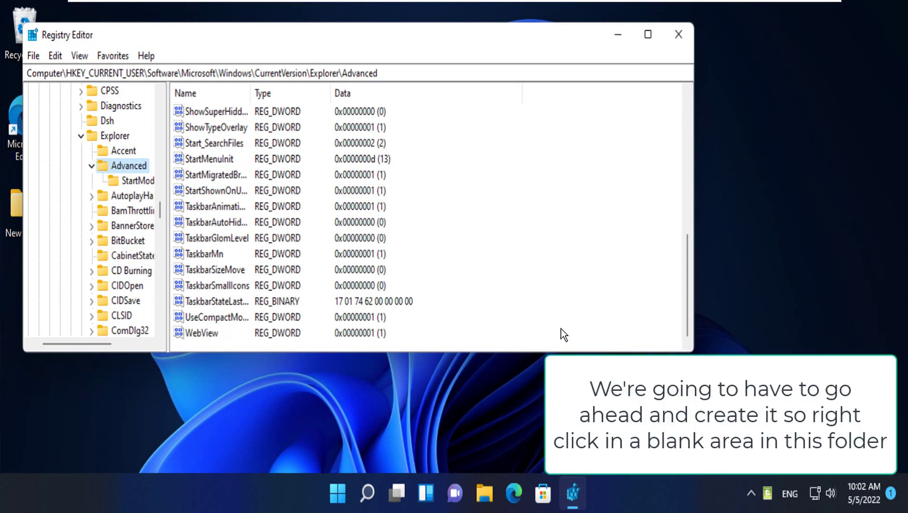
right_click(564, 335)
key(Down)
key(Right)
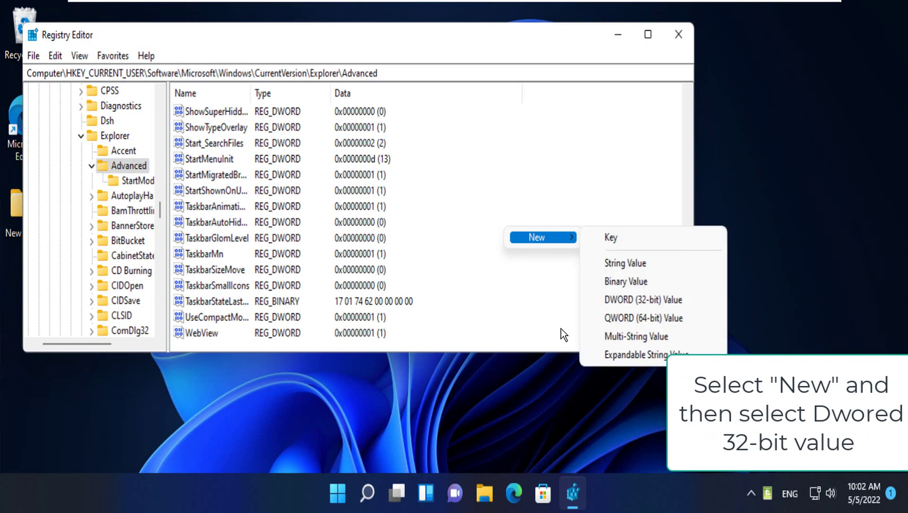
key(Down)
key(Down)
key(Down)
key(Down)
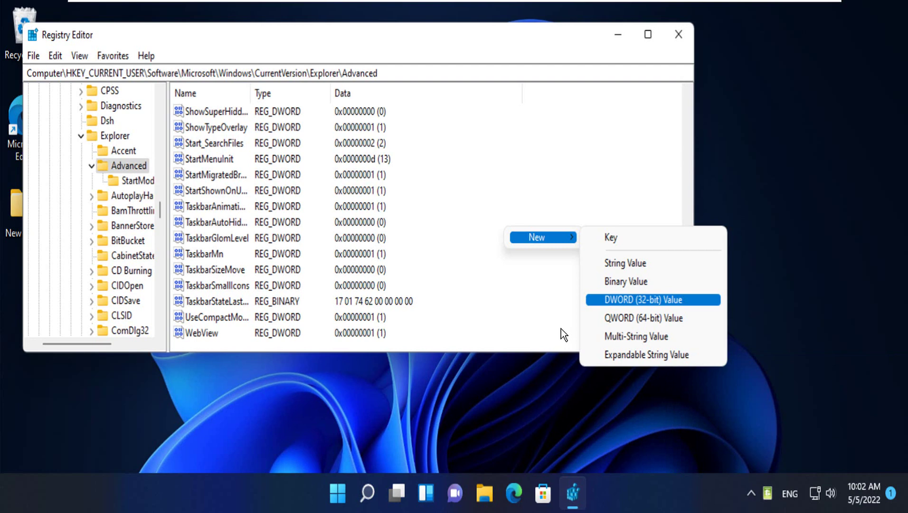
key(Return)
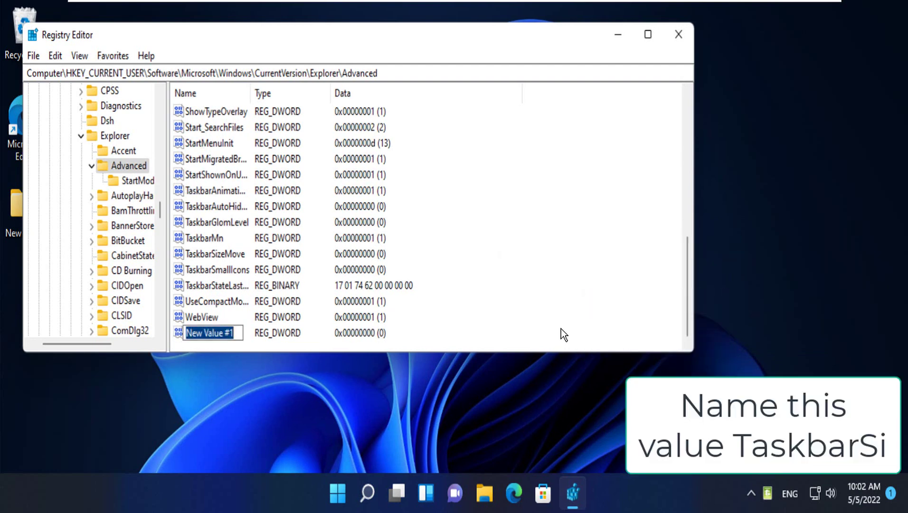
Name the new DWORD value TaskbarSi.
text(Tsa)
key(BackSpace)
key(BackSpace)
text(a)
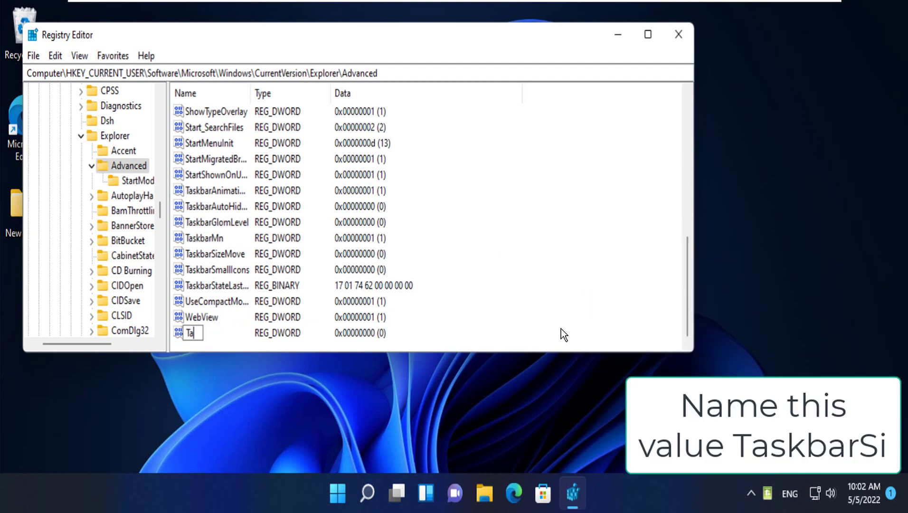
text(sk)
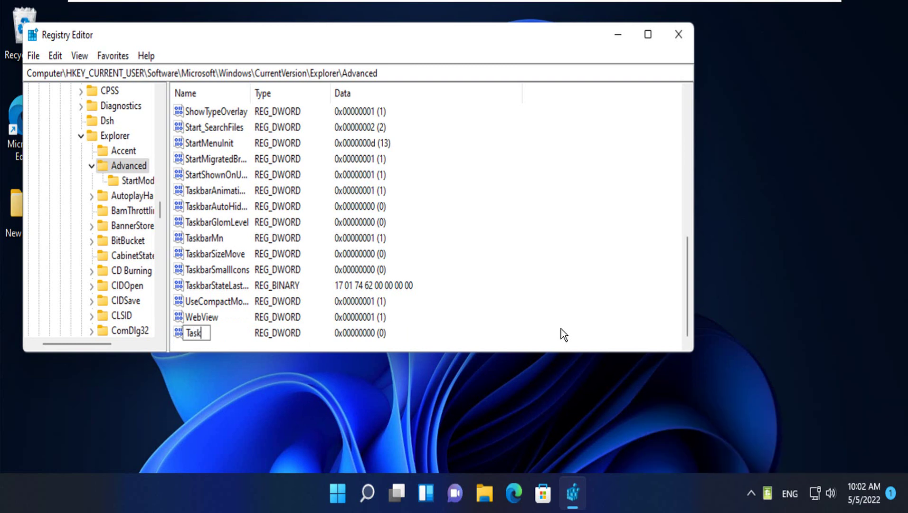
text(barSi)
key(Return)
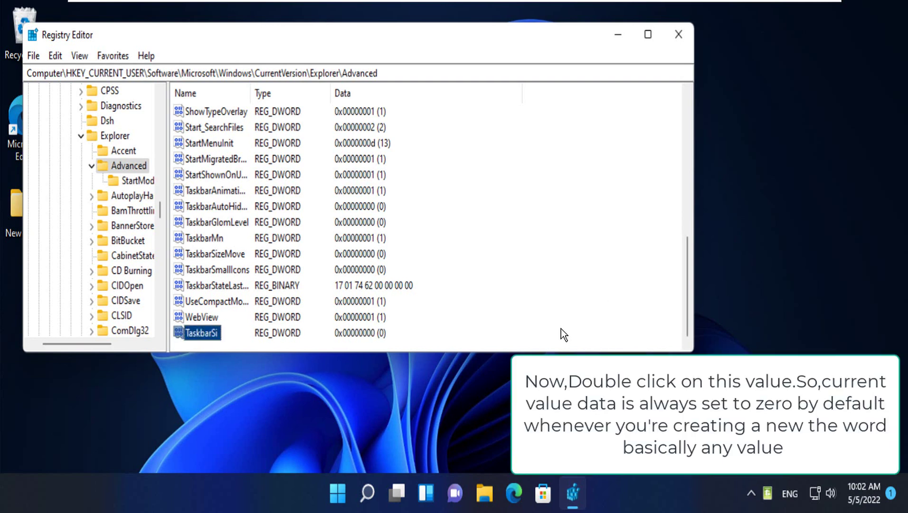
Set the TaskbarSi value data to 1 with the hexadecimal base.
key(Return)
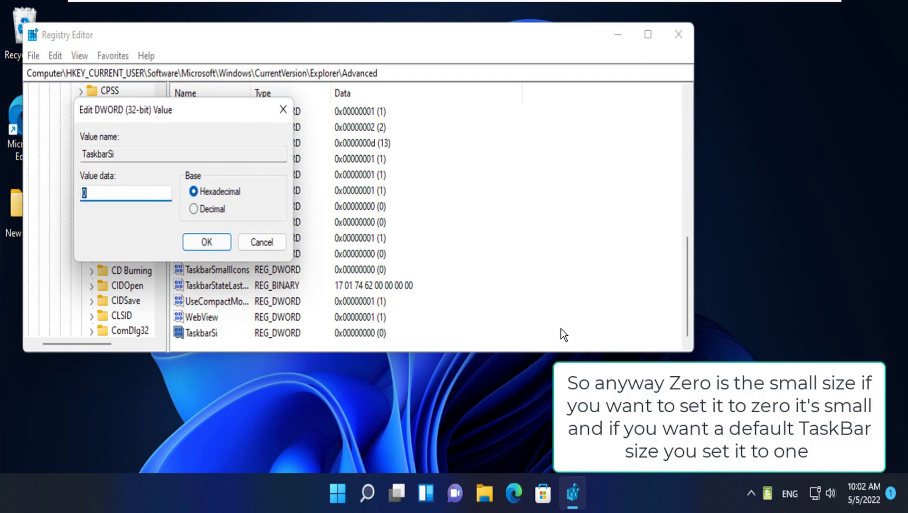
text(0)
key(ctrl+a)
text(1)
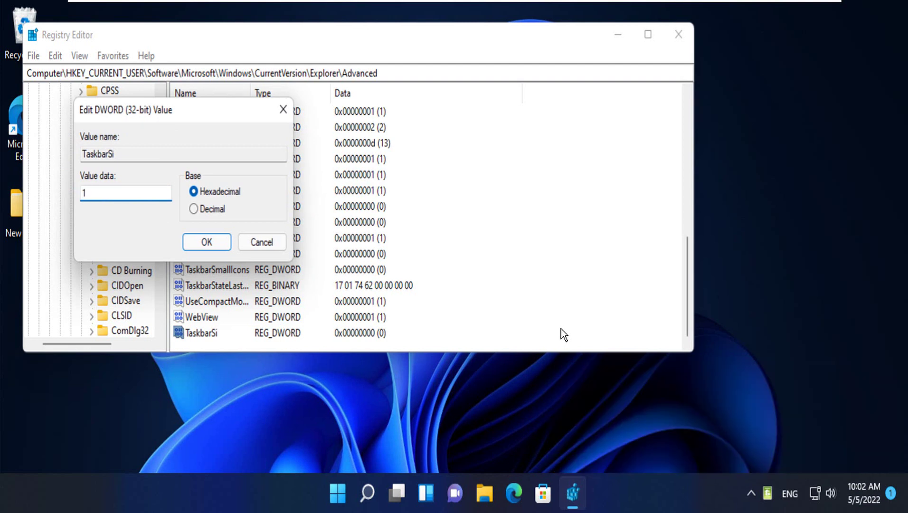
key(BackSpace)
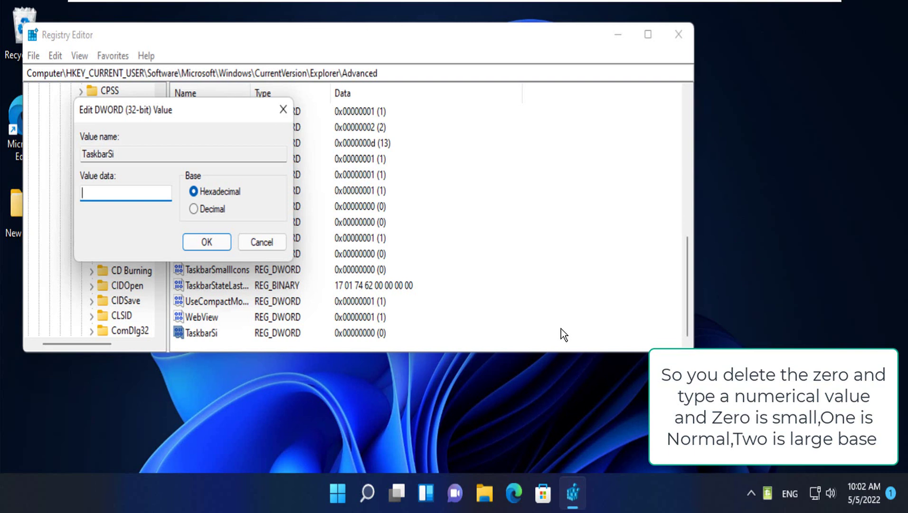
text(2)
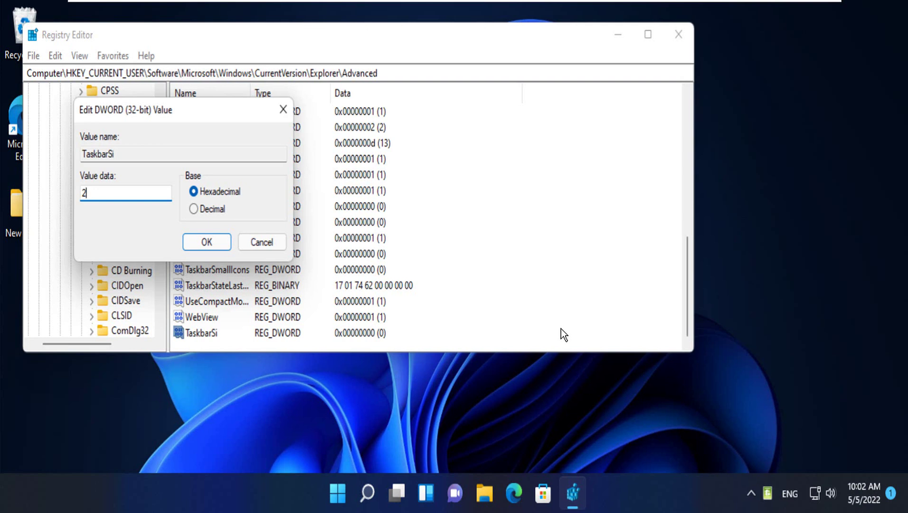
key(BackSpace)
text(1)
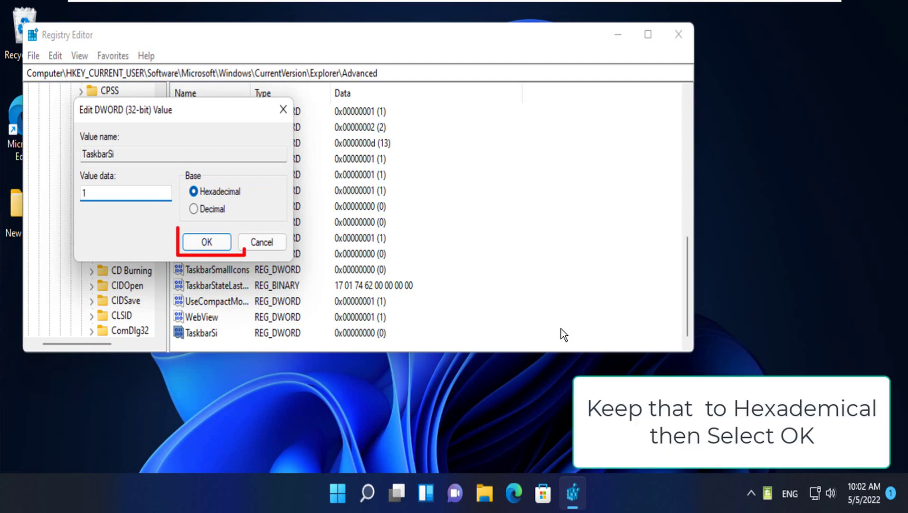
key(Return)
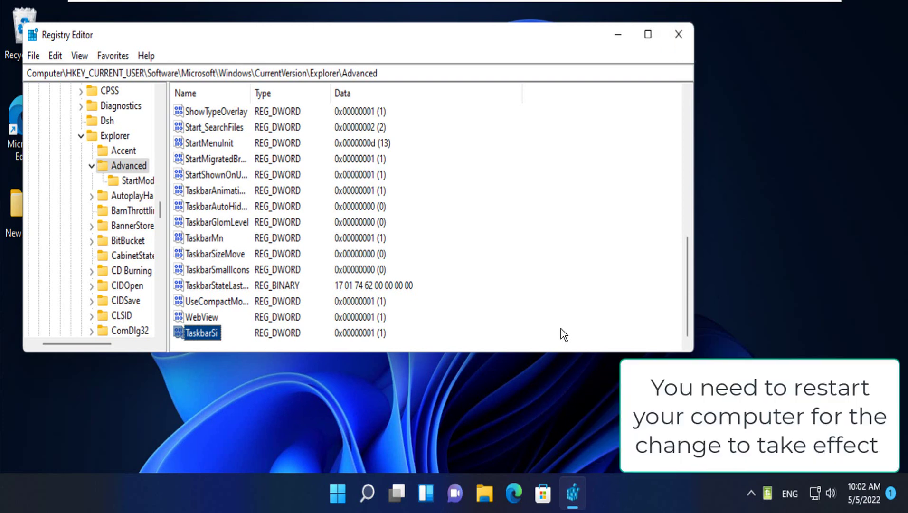
Collapse the expanded registry keys from Advanced up to Windows and close Registry Editor.
key(Left)
key(Left)
key(Left)
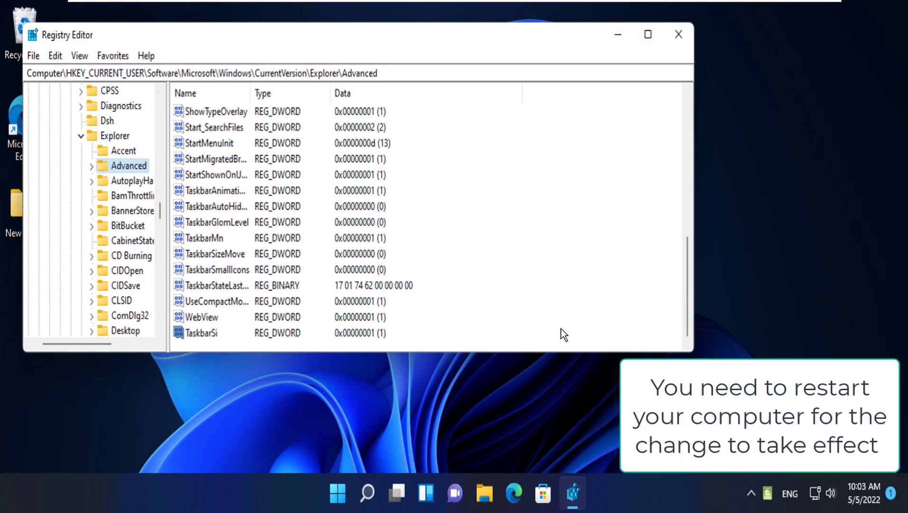
key(Right)
key(Left)
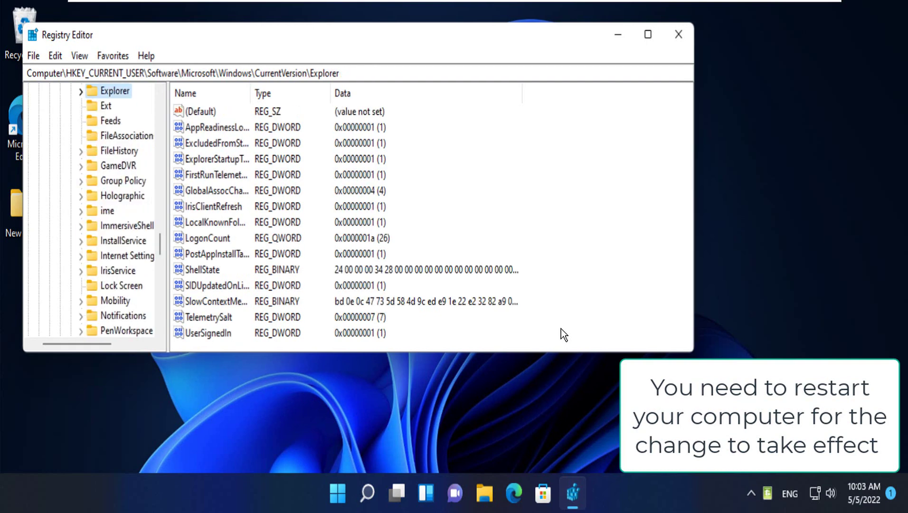
key(Right)
key(Left)
scroll(564, 335, up, 13)
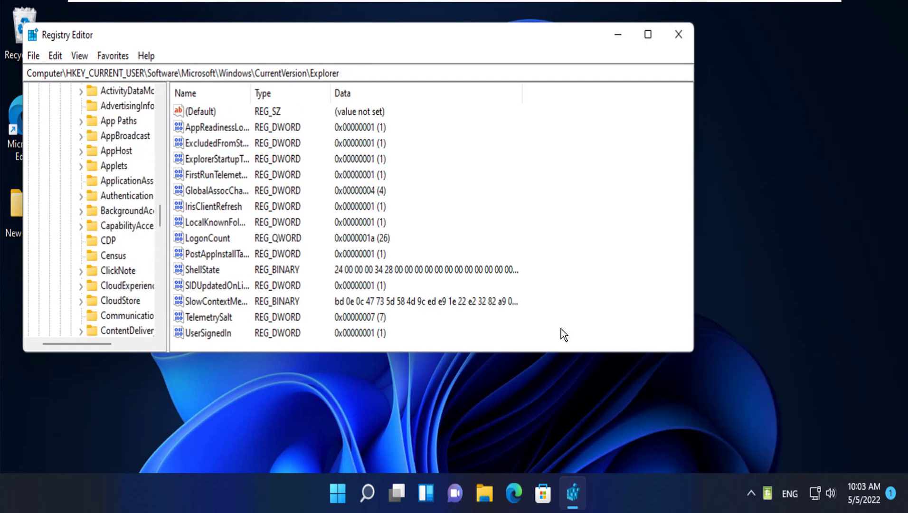
key(Left)
key(Left)
key(Left)
key(Left)
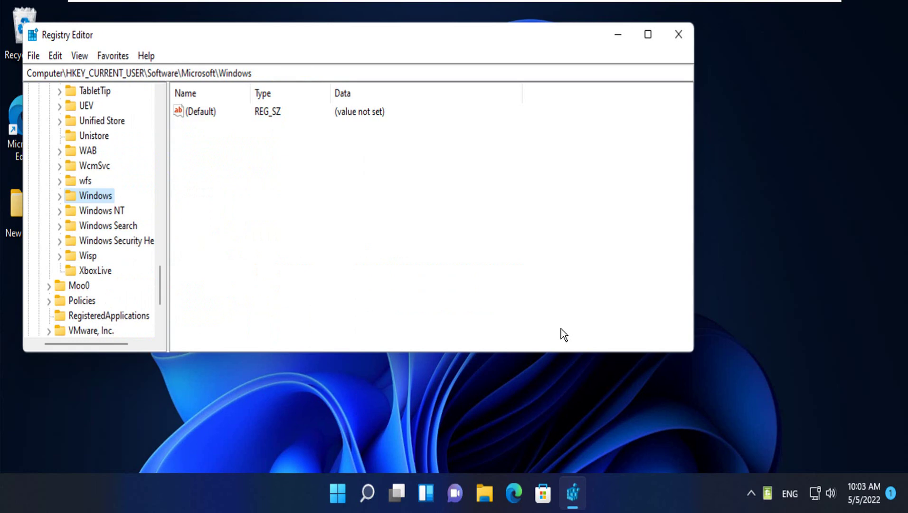
key(alt+F4)
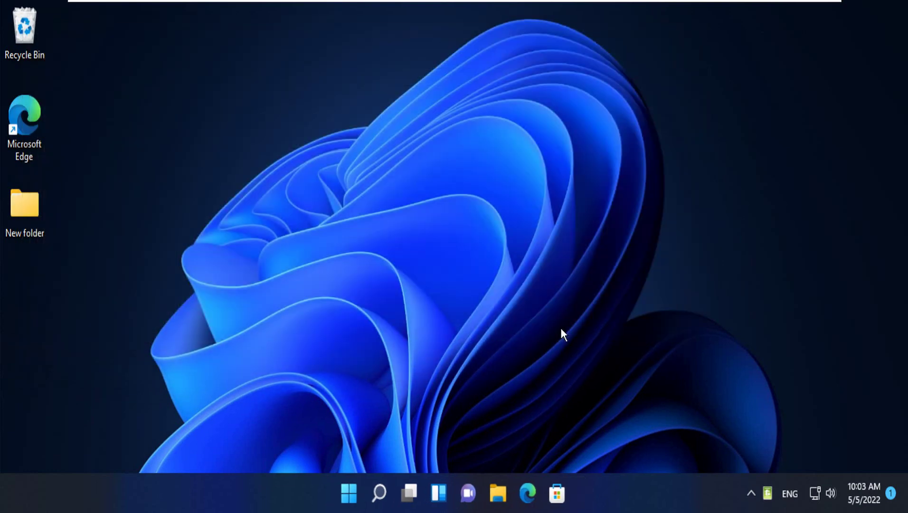
Restart the computer to apply the taskbar size change.
key(super+s)
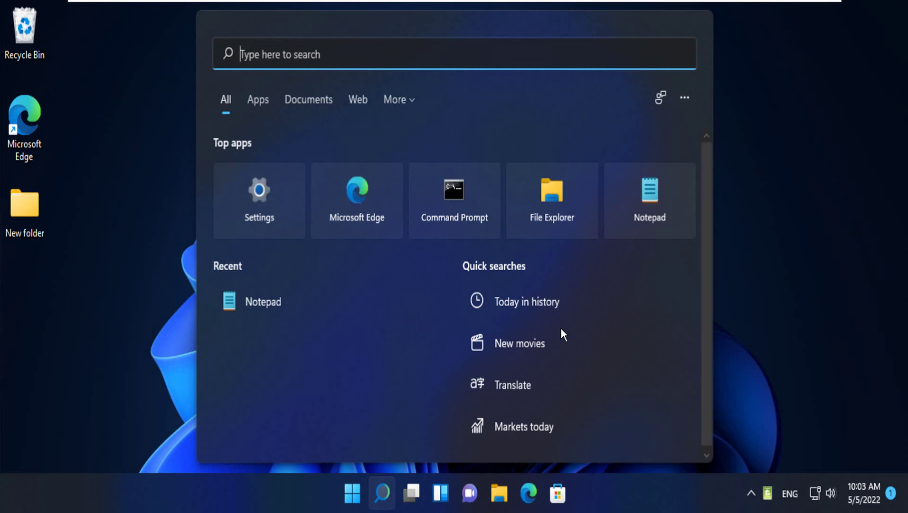
key(Escape)
key(super)
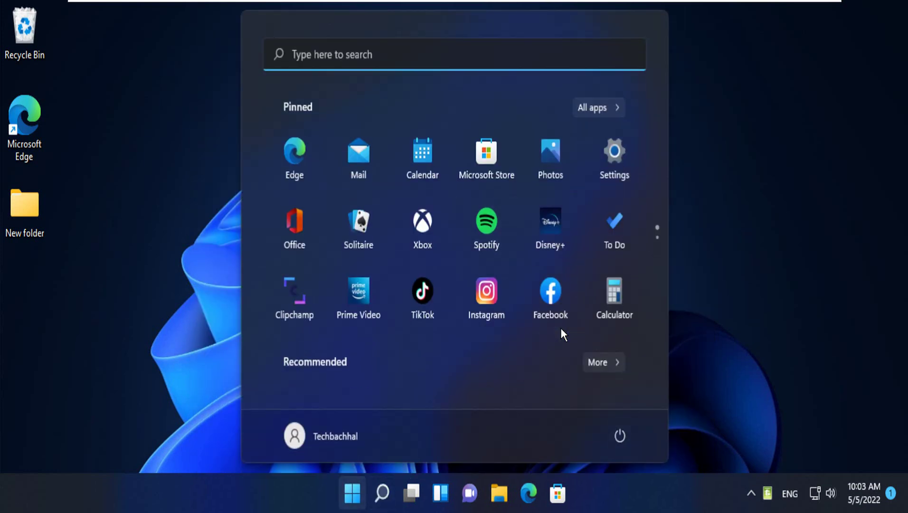
key(Return)
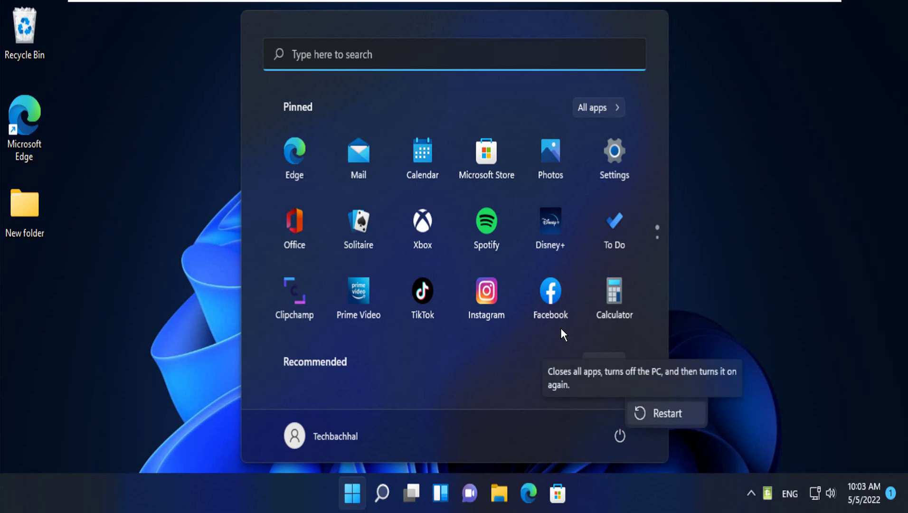
key(Return)
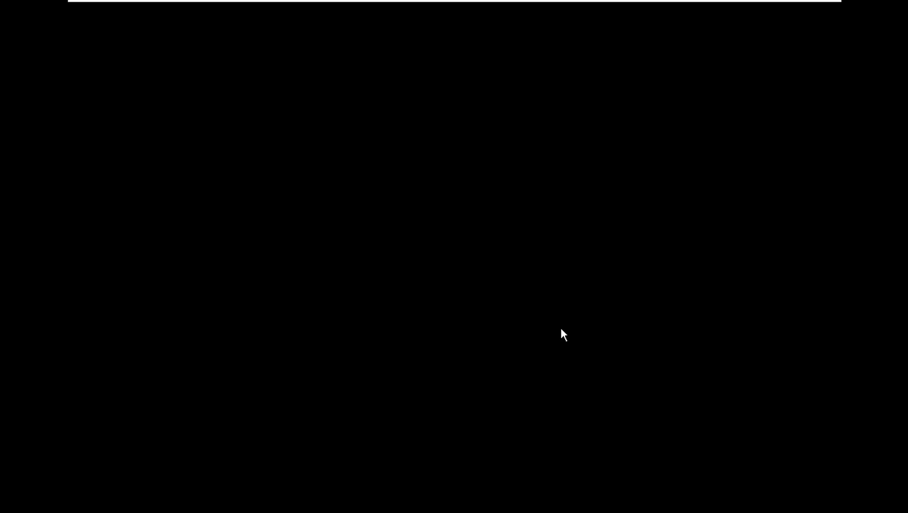